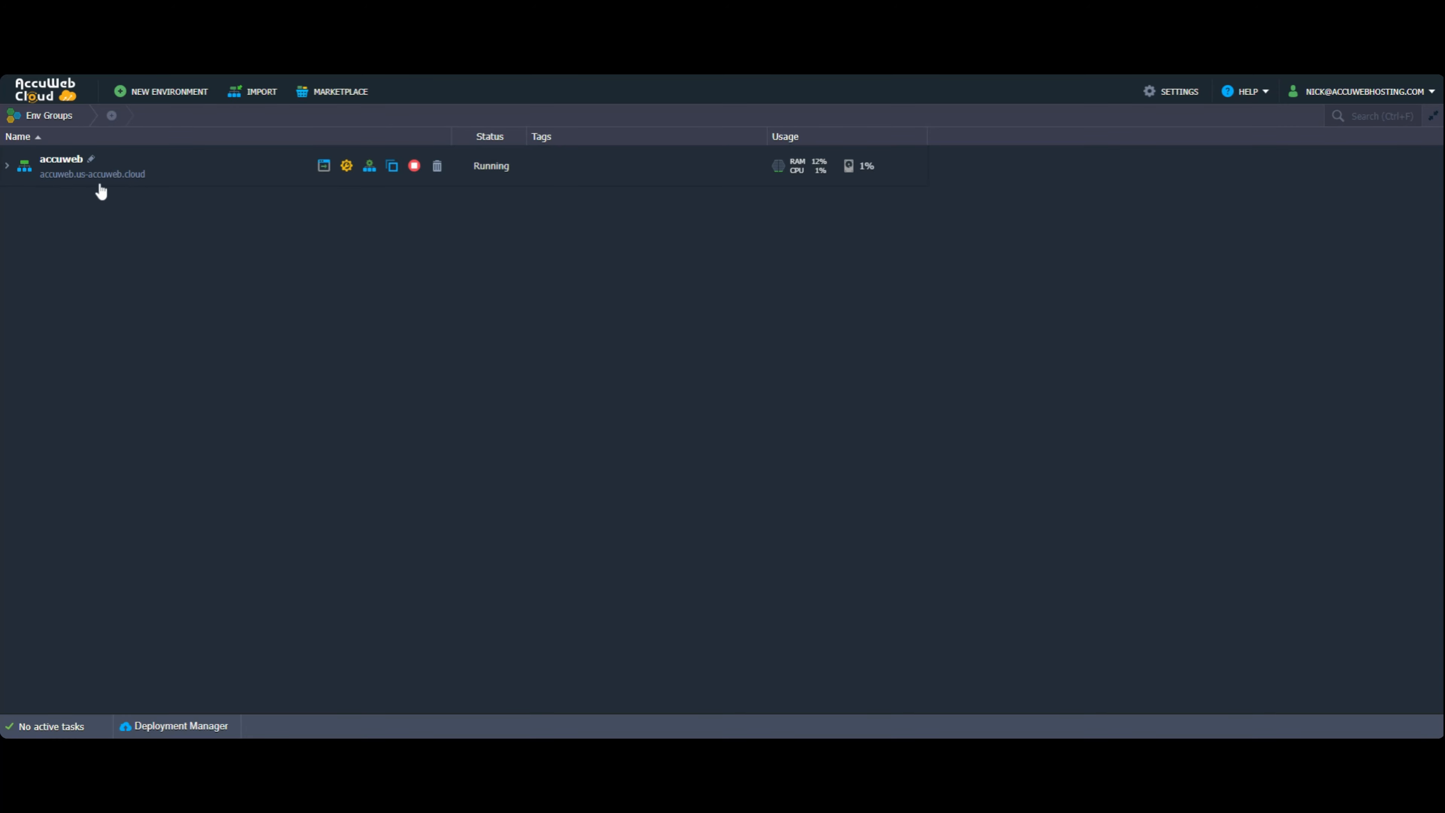
- Open the auto horizontal scaling settings of the accuweb environment and start a new trigger
left_click(346, 167)
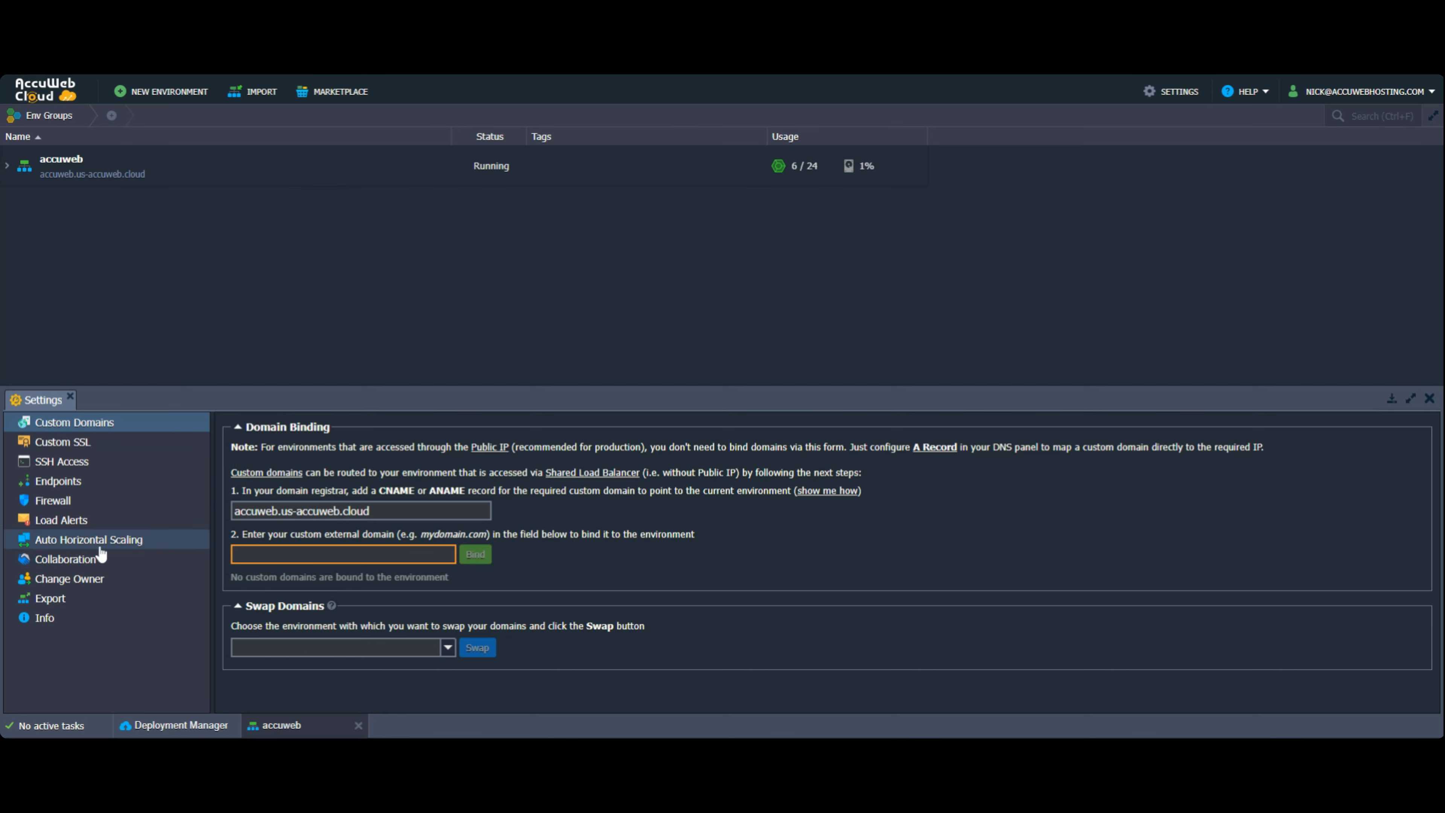
left_click(87, 549)
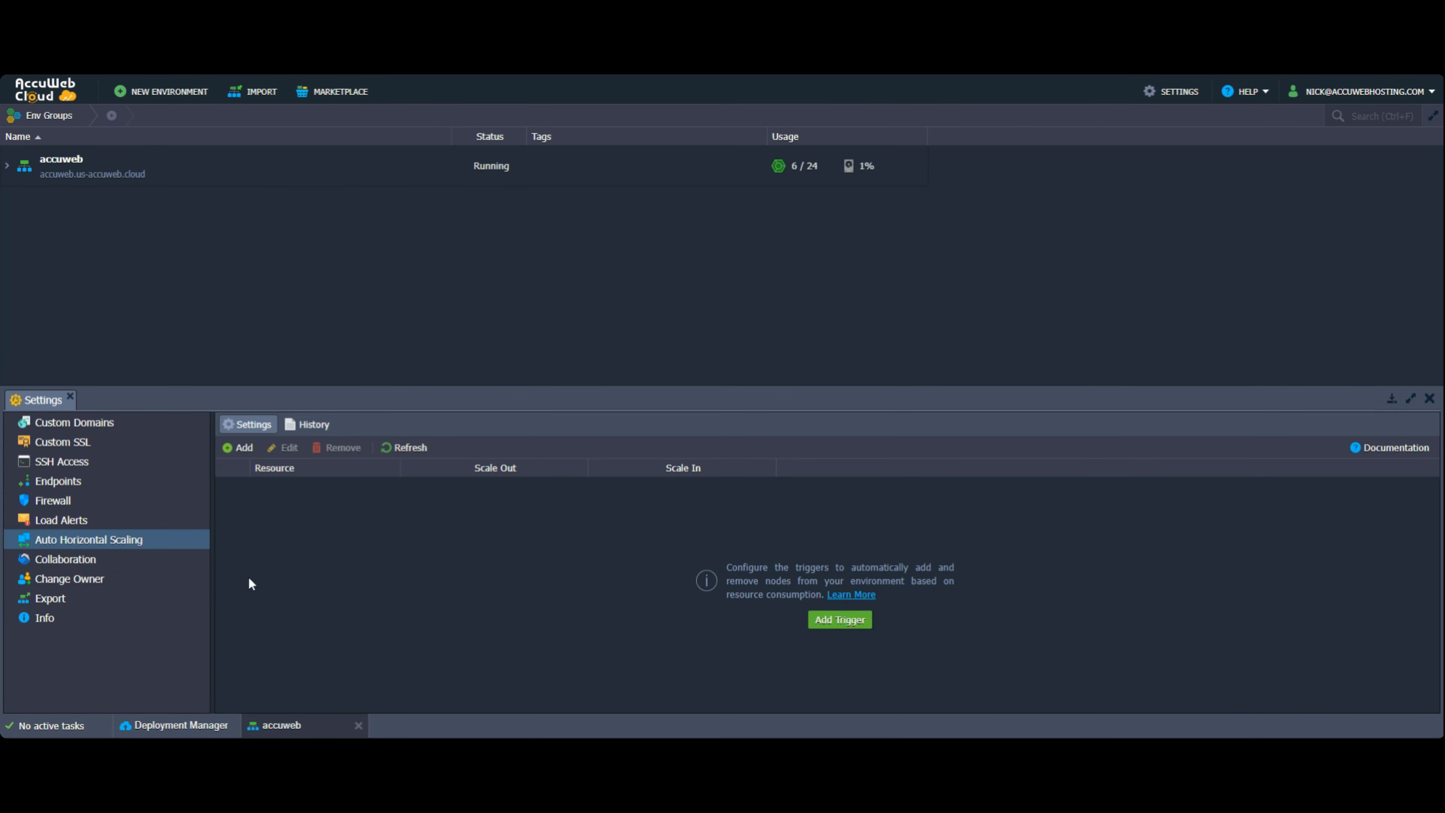
left_click(237, 449)
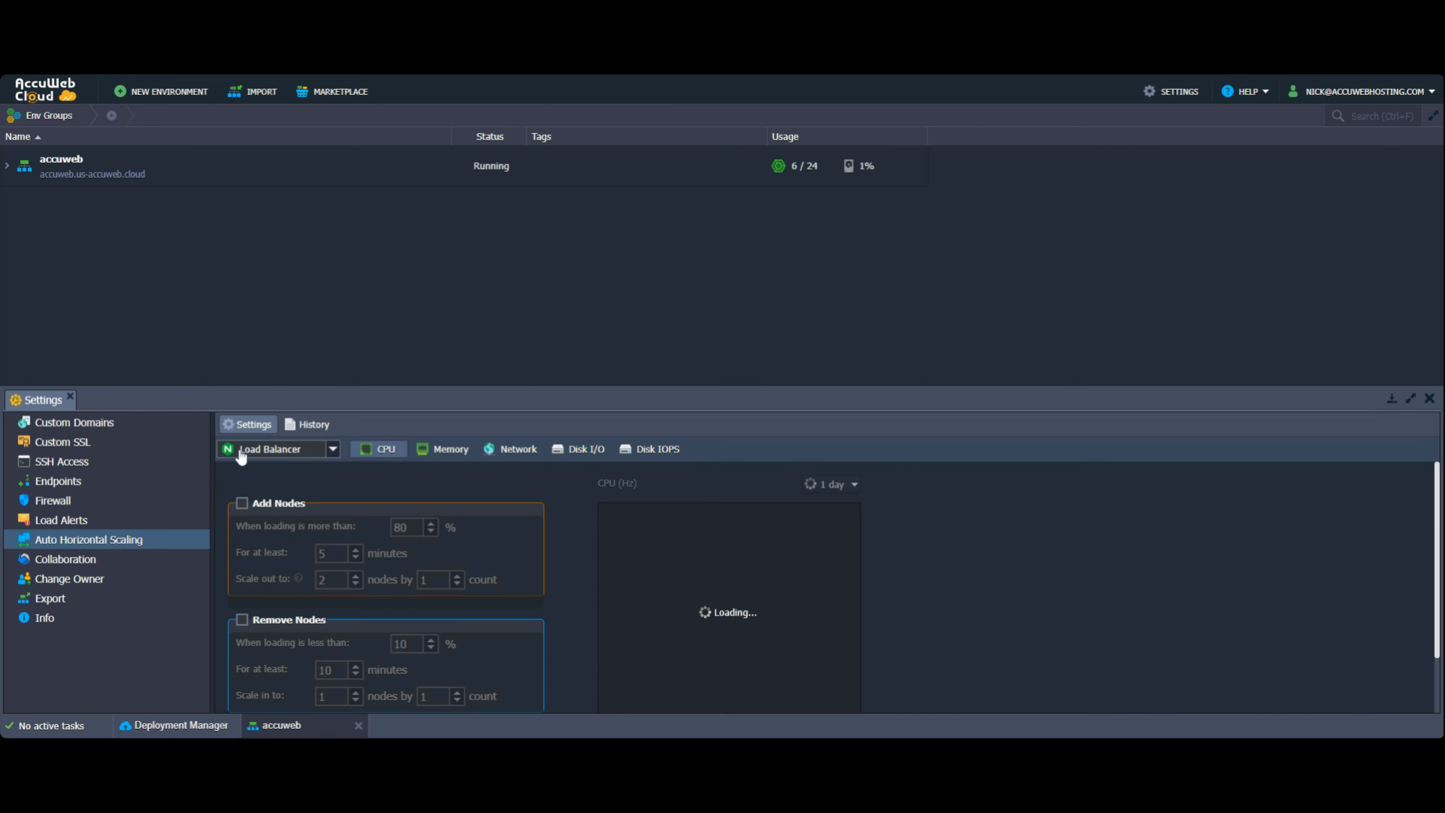
- Look through the Memory, Network, Disk I/O and Disk IOPS trigger options for the Load Balancer layer
left_click(268, 452)
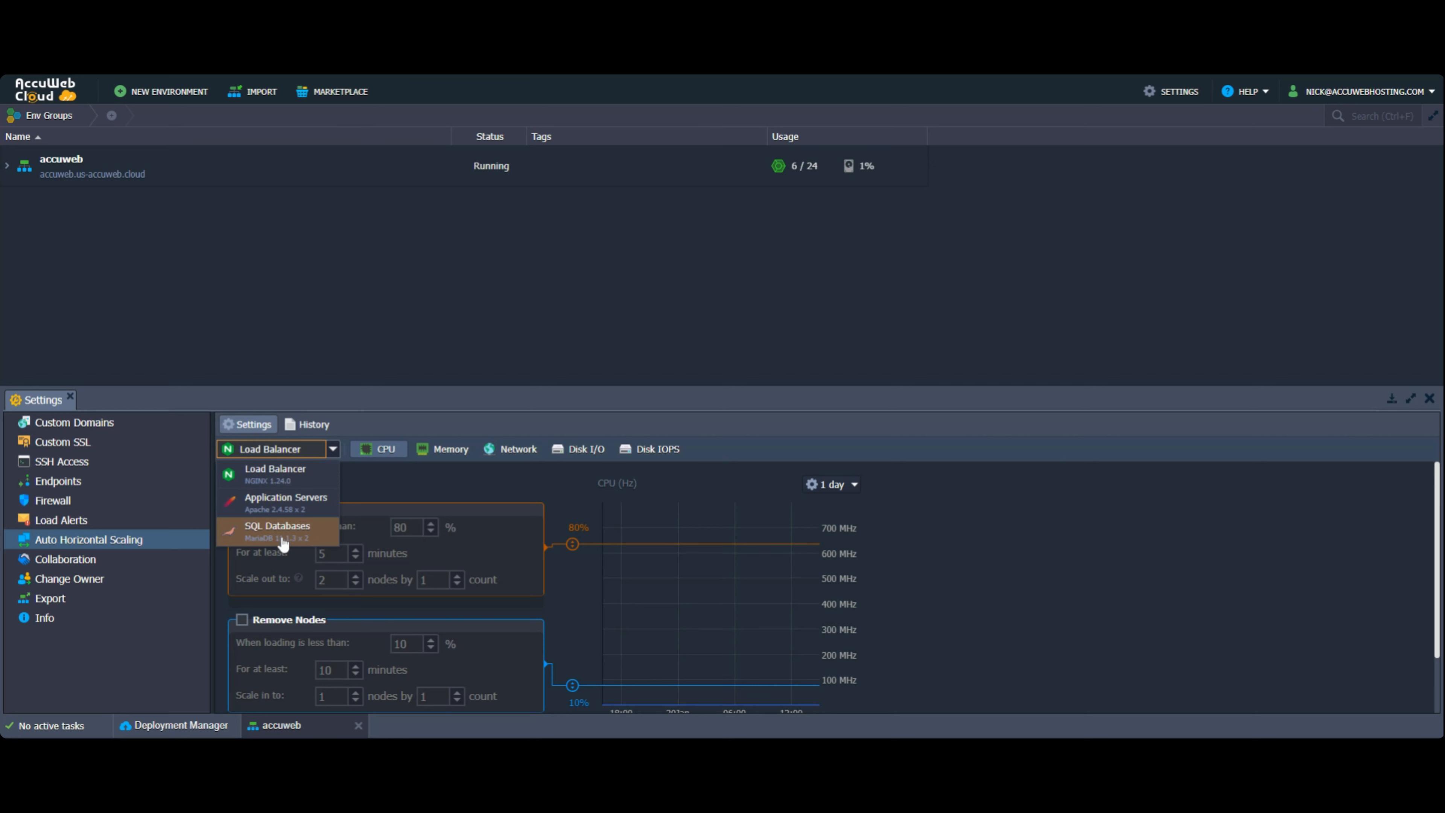
left_click(319, 479)
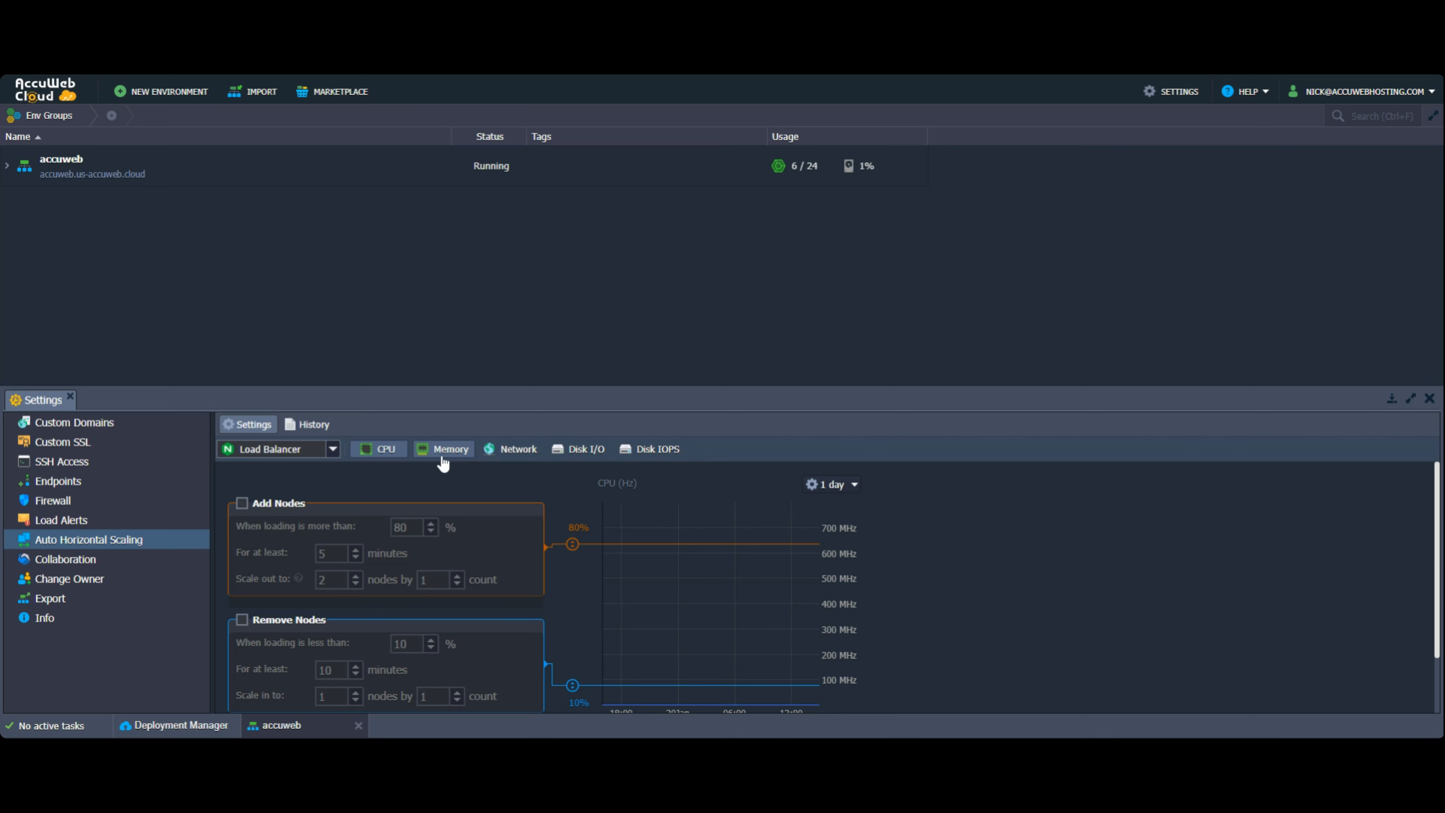
left_click(455, 453)
left_click(512, 453)
left_click(563, 455)
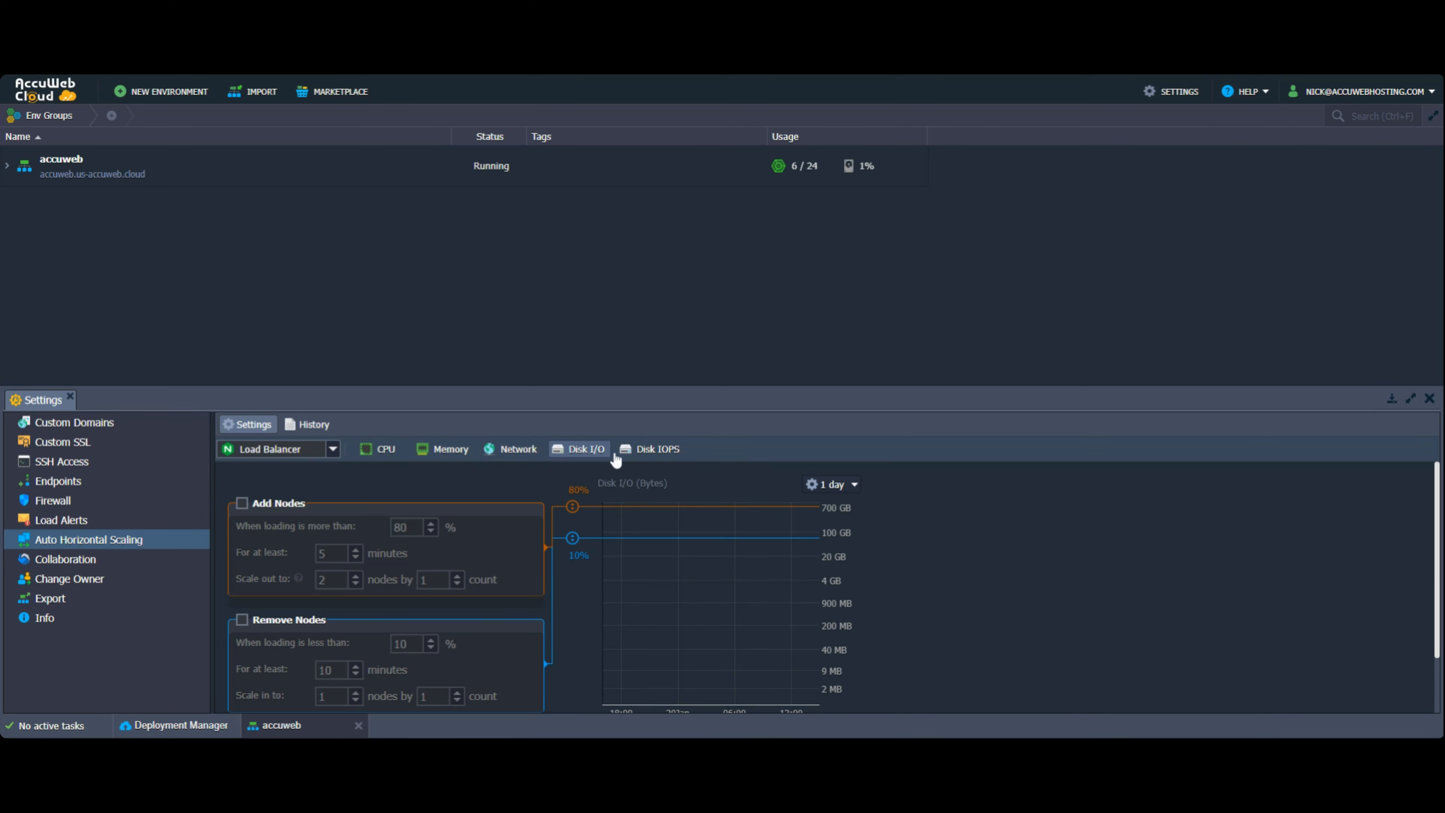
left_click(637, 456)
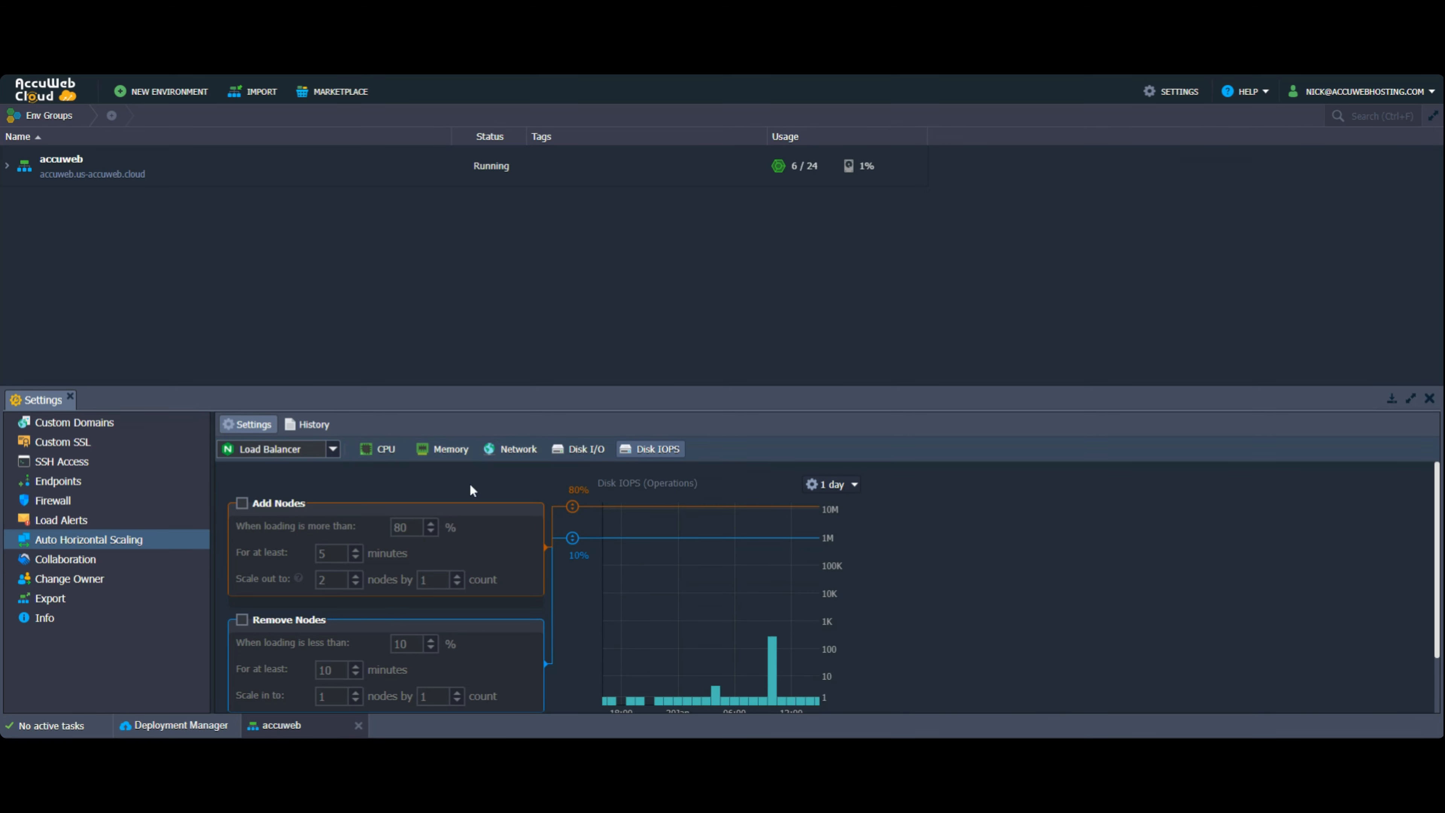
- Choose Application Servers as the trigger's layer and CPU as its monitored resource
left_click(310, 451)
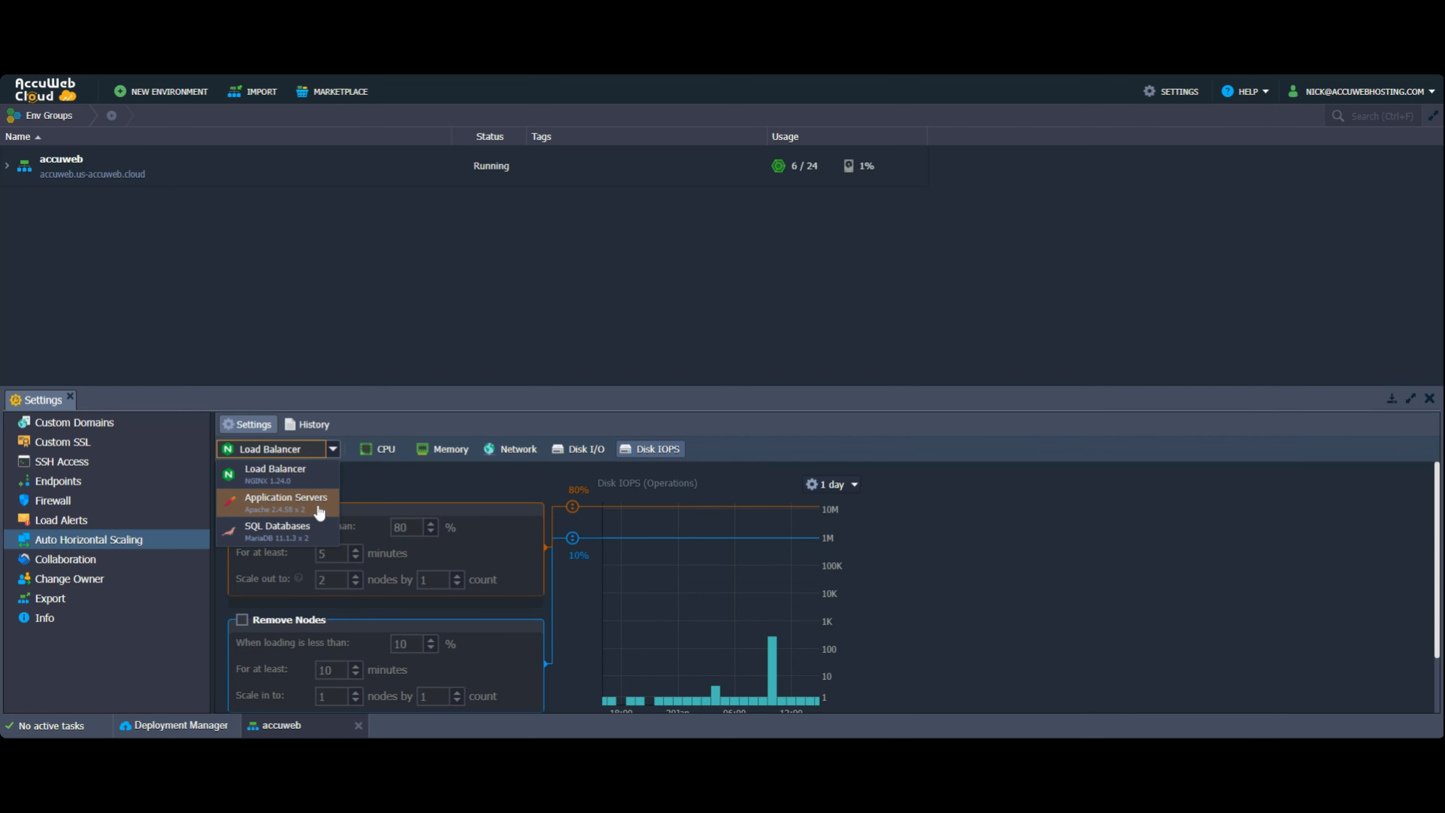
left_click(264, 503)
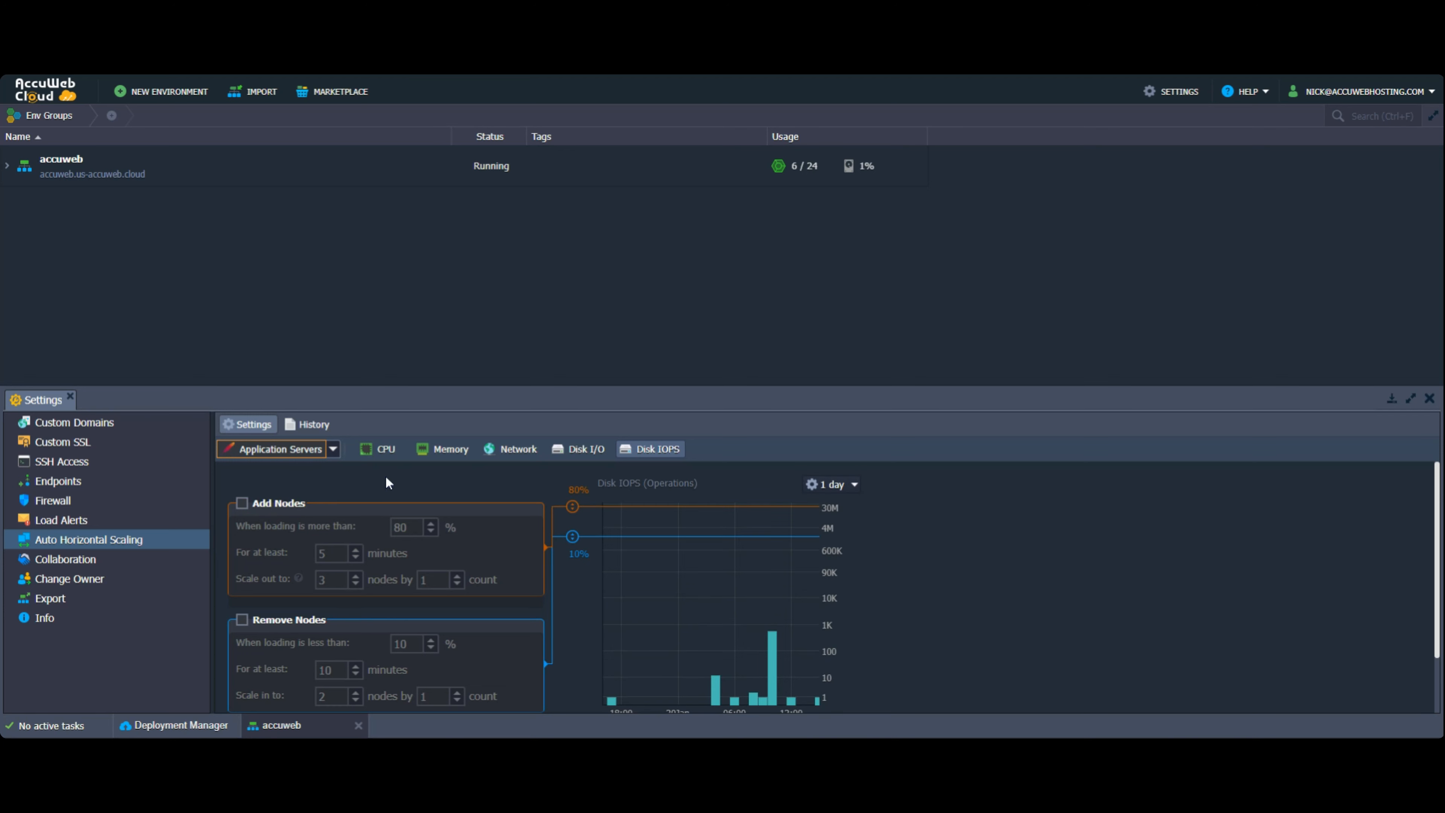
left_click(384, 453)
left_click(435, 453)
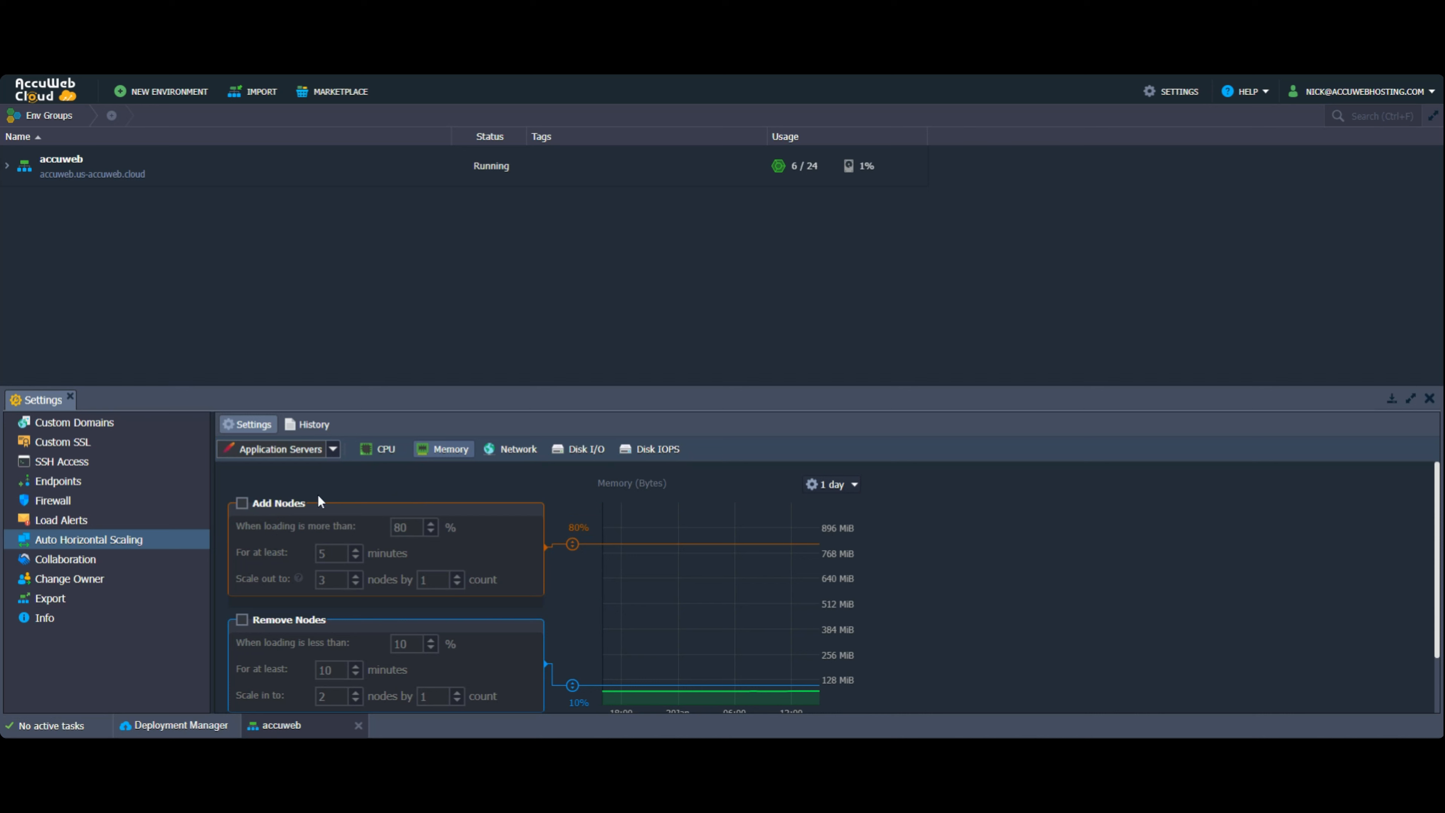
left_click(387, 453)
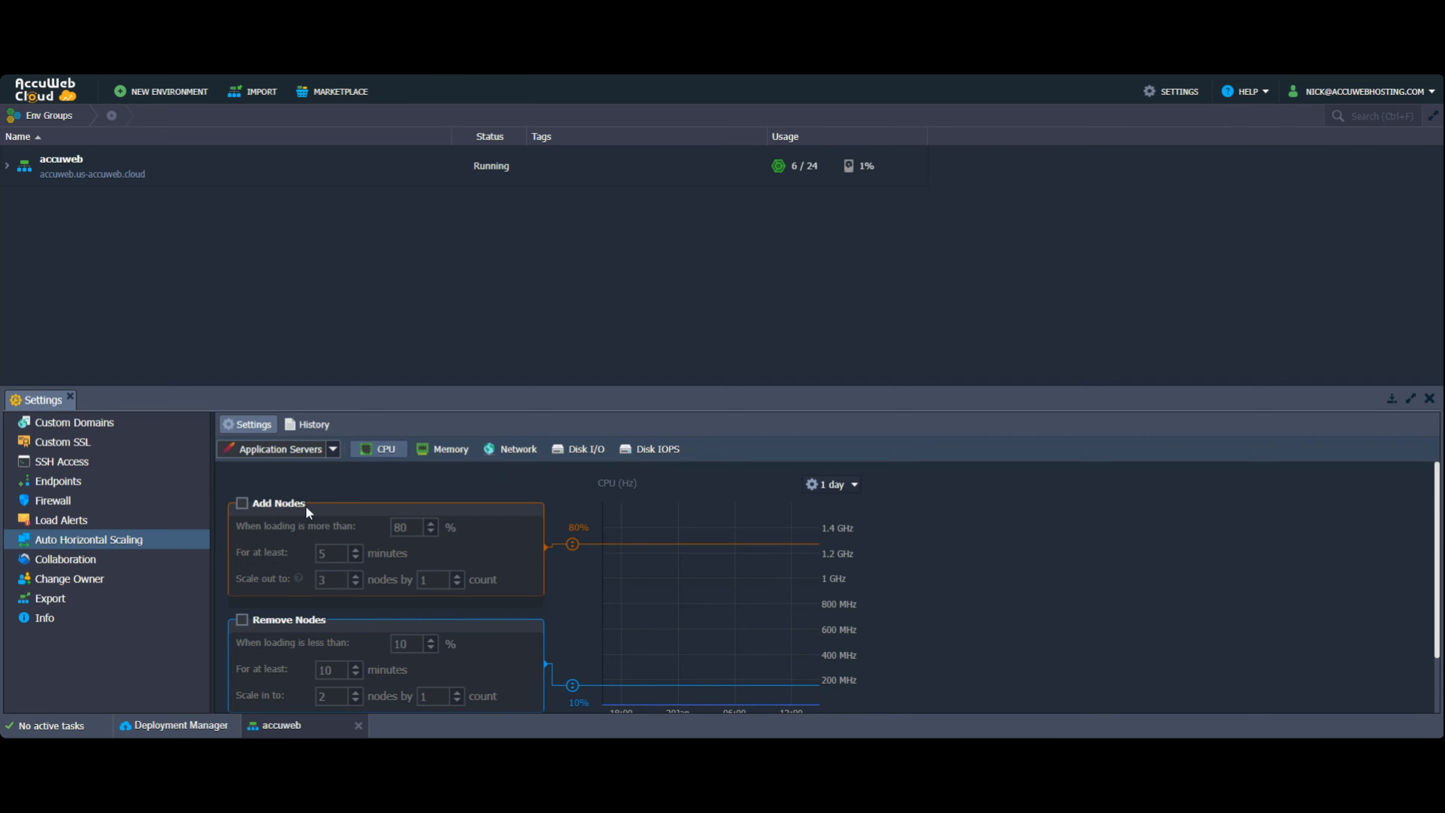
- Enable the Add Nodes condition and set its loading threshold to more than 85%
left_click(241, 502)
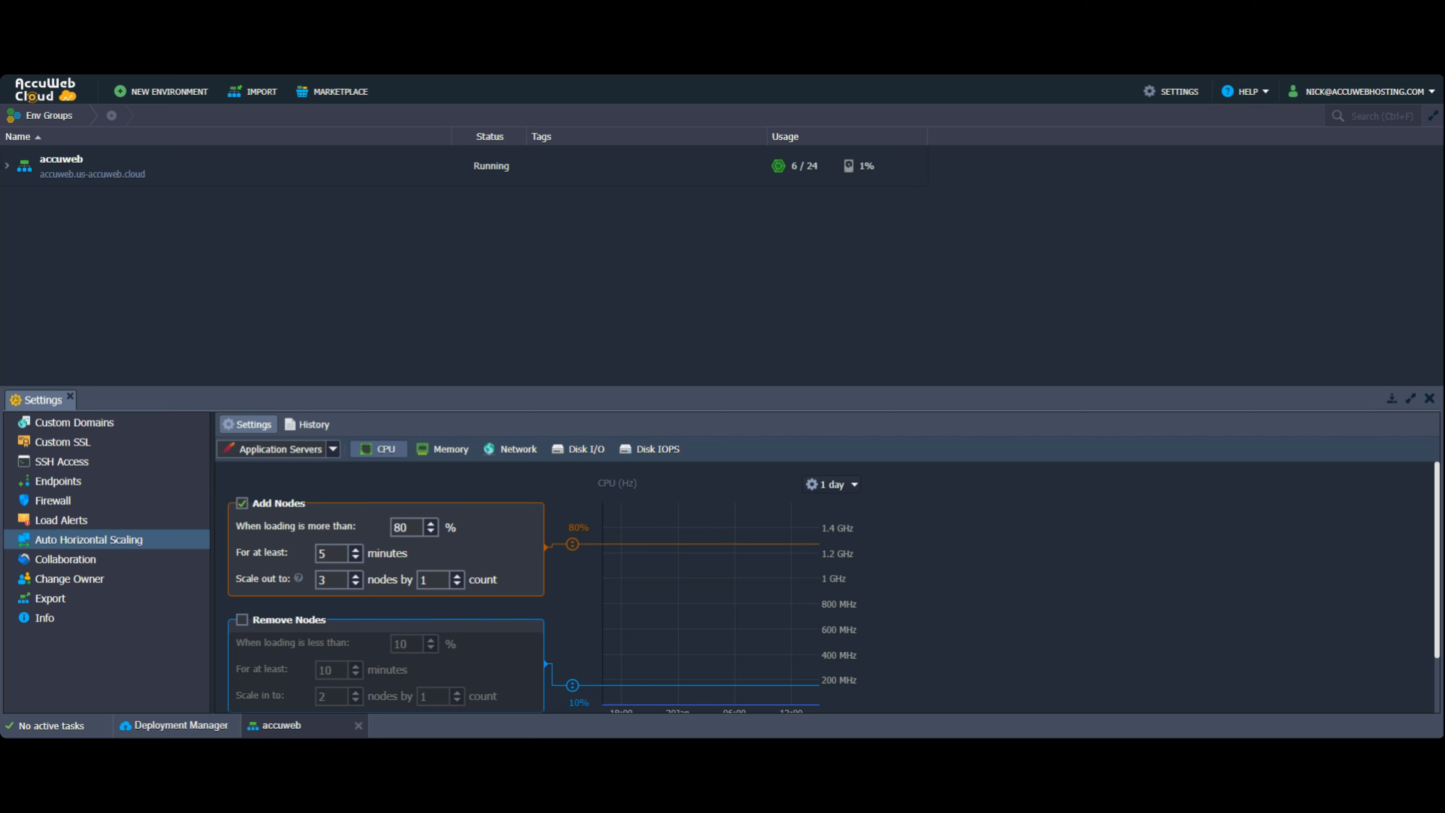
left_click(408, 527)
key("BackSpace")
type("5")
left_click(454, 540)
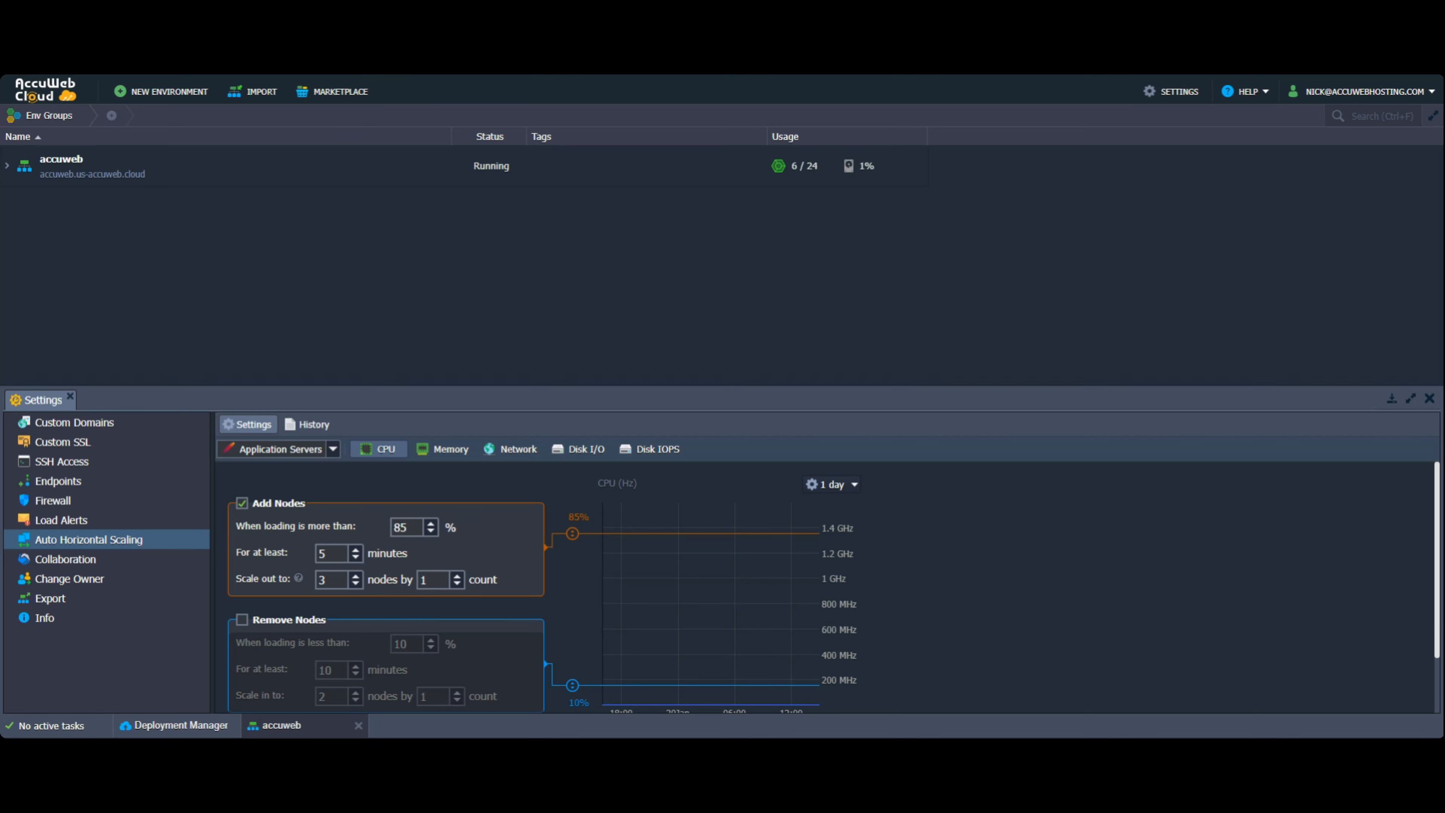
- Try 10 minutes as the minimum duration of the Add Nodes condition, and return it to 5 minutes
left_click(331, 554)
key("BackSpace")
type("10")
key("BackSpace")
key("BackSpace")
type("10")
key("BackSpace")
key("BackSpace")
type("5")
left_click_drag(332, 580, 316, 588)
left_click_drag(428, 579, 415, 584)
left_click(492, 604)
- Enable the Remove Nodes condition and set its loading threshold to less than 25%
left_click(243, 620)
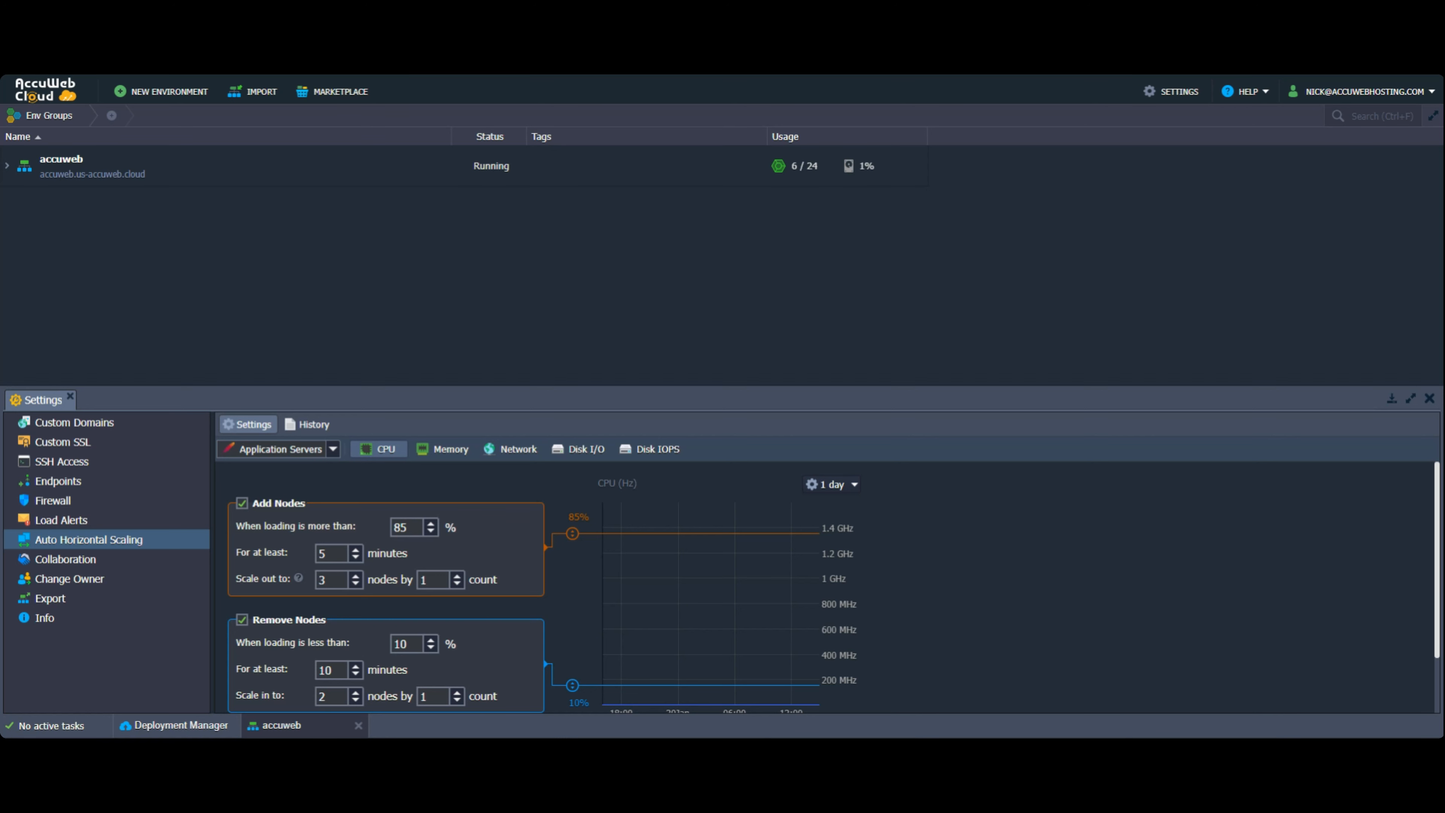
left_click(407, 643)
key("BackSpace")
key("BackSpace")
type("25")
left_click(473, 659)
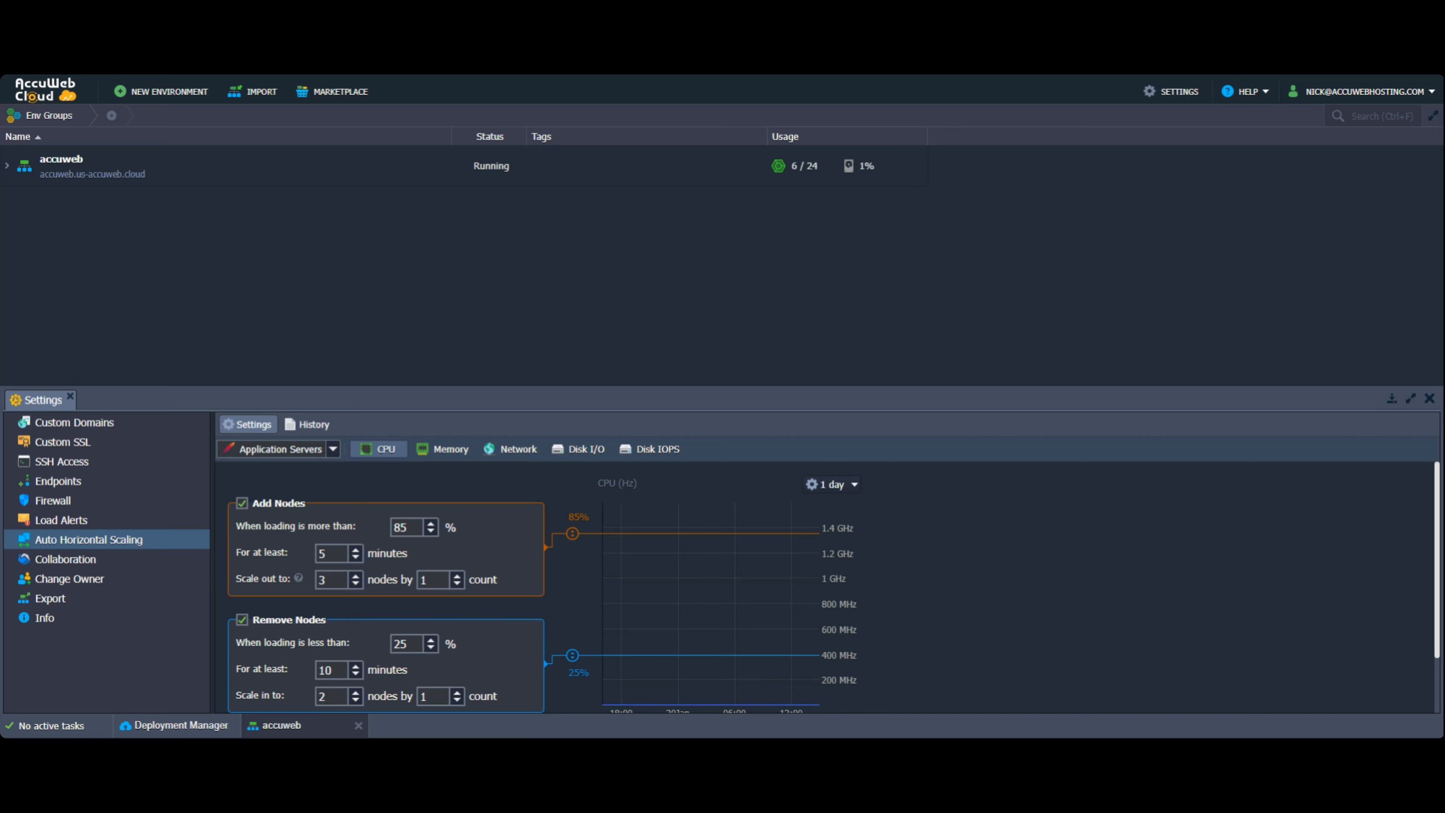
- Set the Remove Nodes condition to scale in by a count of 4
left_click(334, 670)
left_click(386, 680)
left_click(323, 697)
left_click(424, 695)
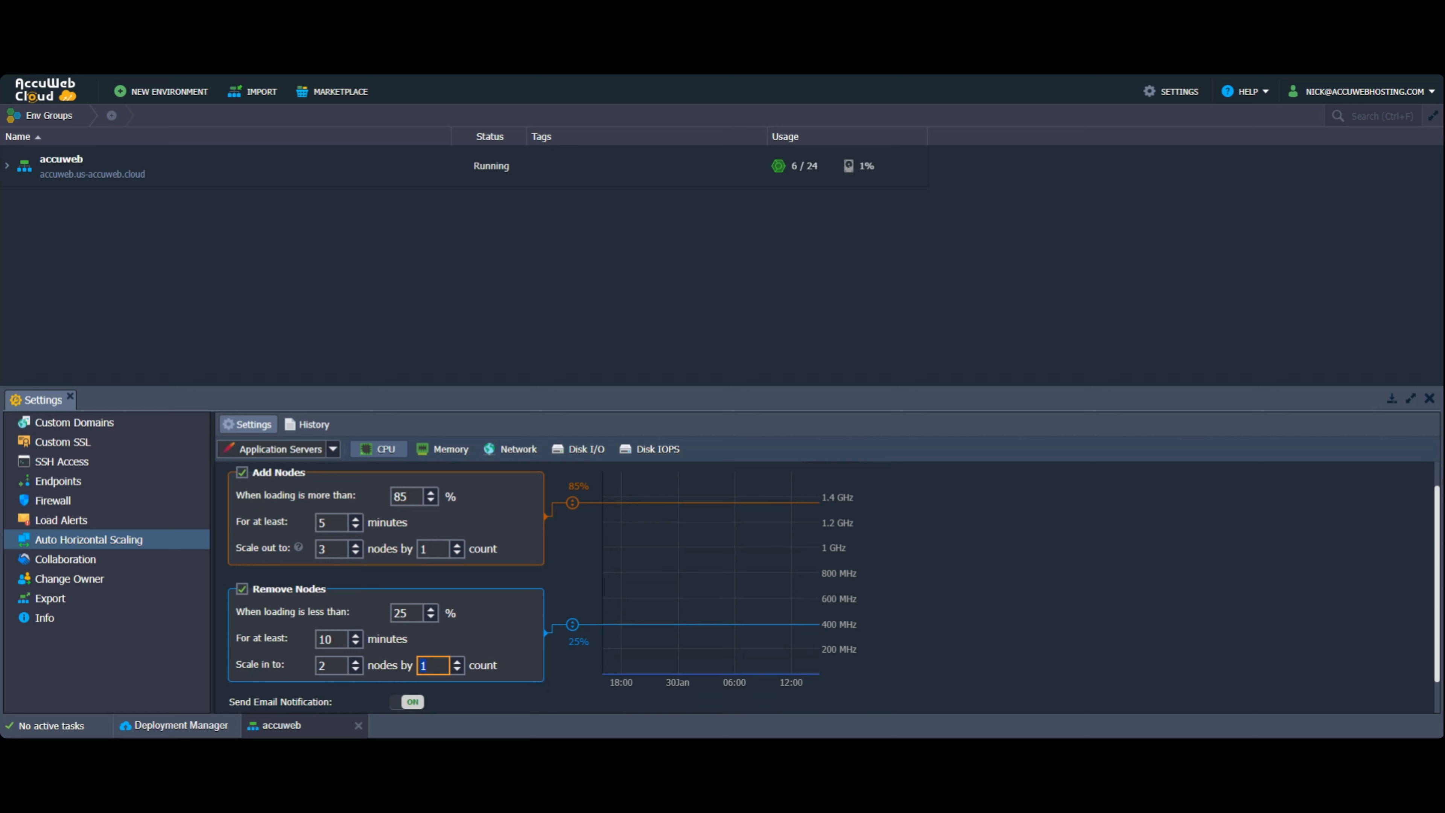
type("4")
scroll(510, 667, "down", 1)
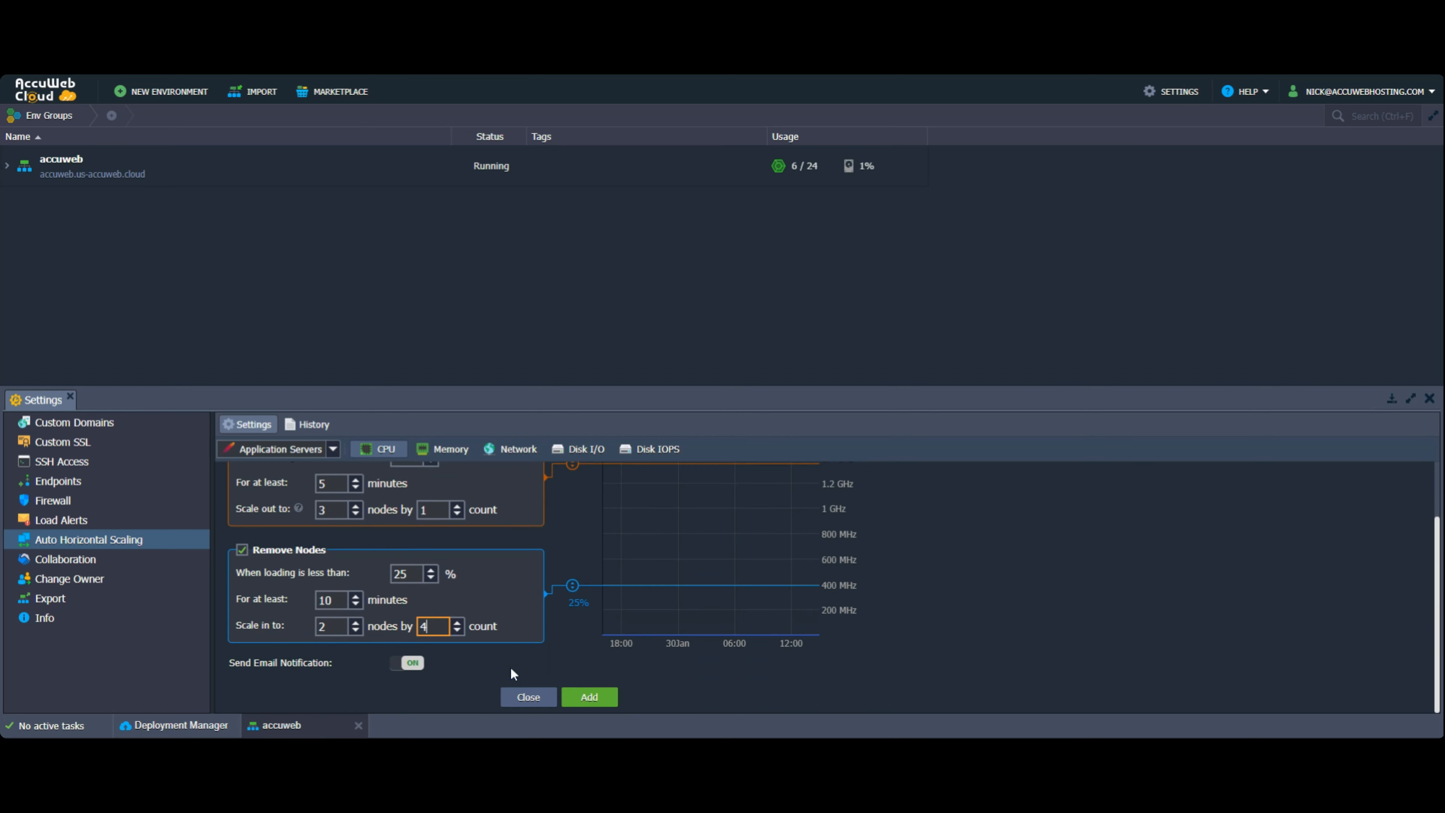
- Add the CPU trigger with email notification left on, and open the horizontal scaling history
left_click(231, 675)
left_click(402, 665)
left_click(402, 665)
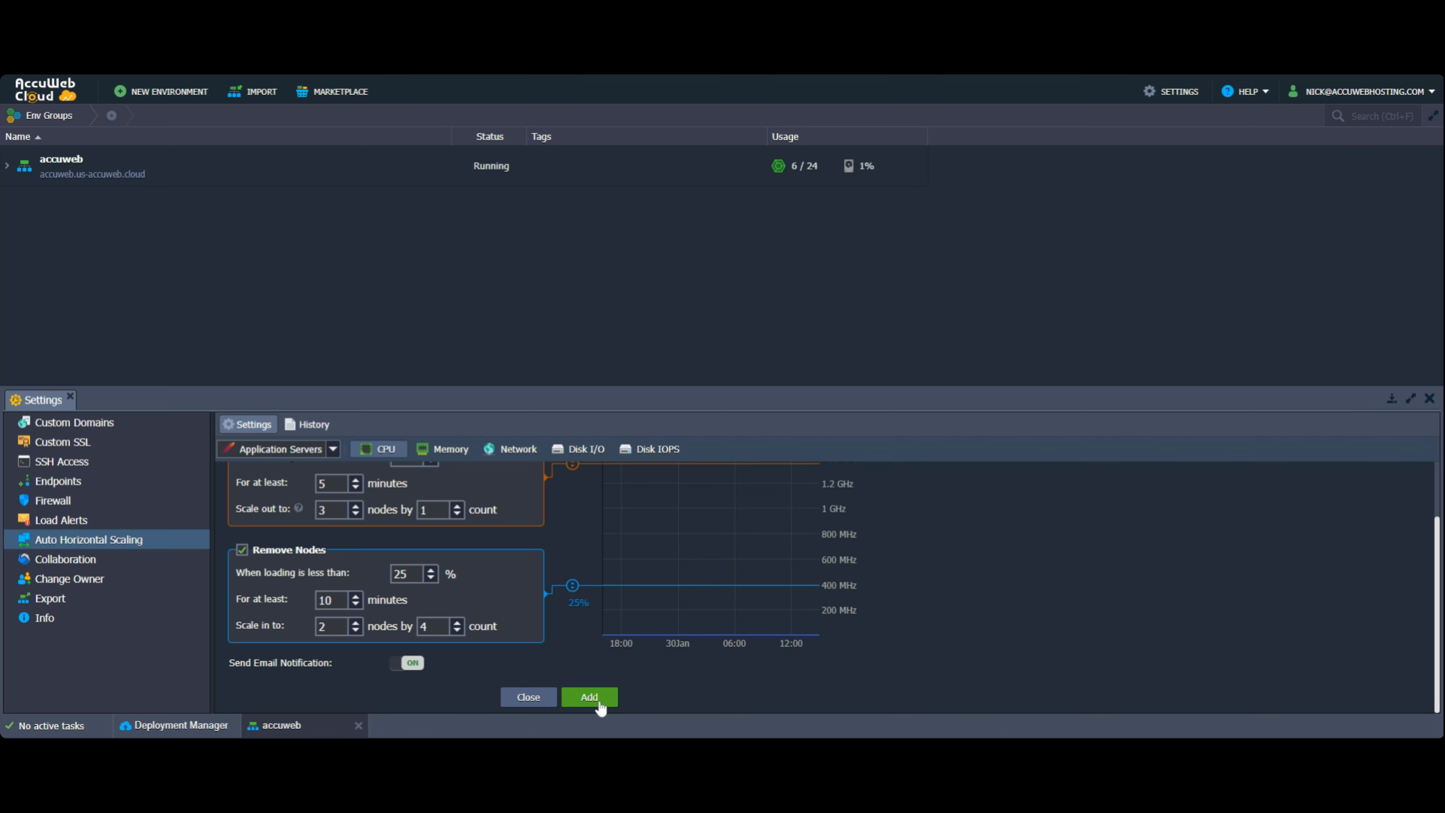
left_click(589, 701)
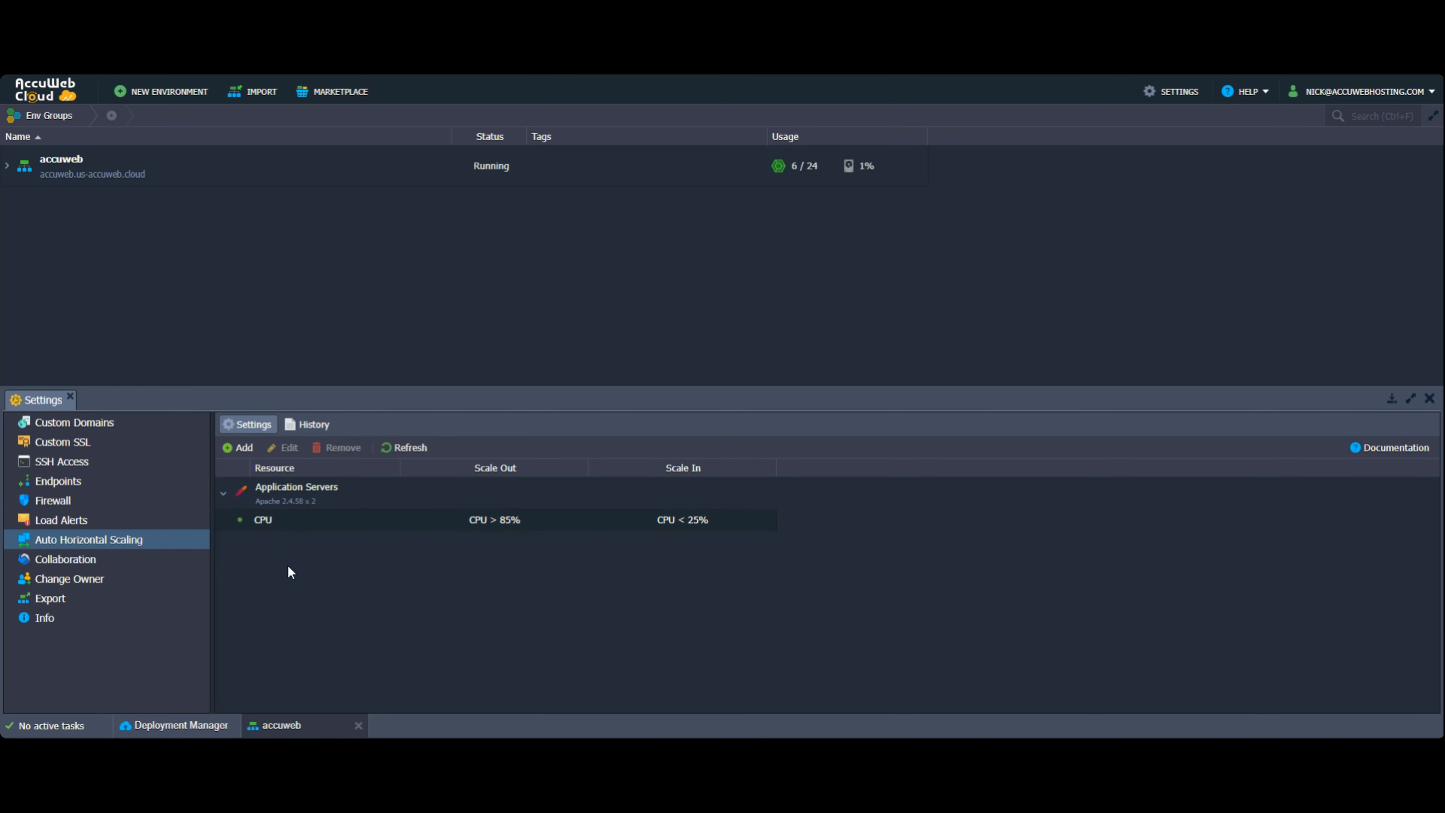
left_click(299, 431)
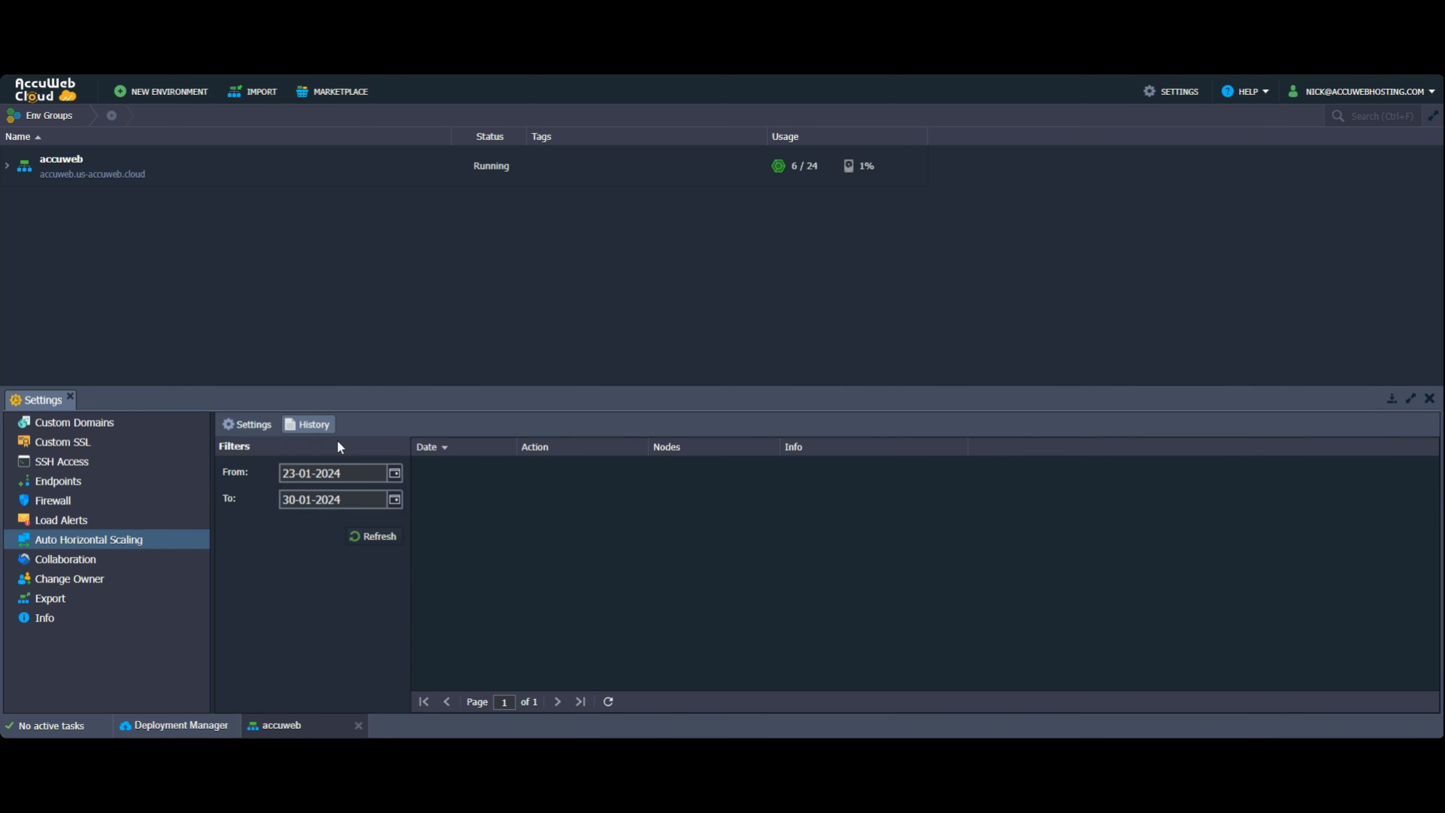